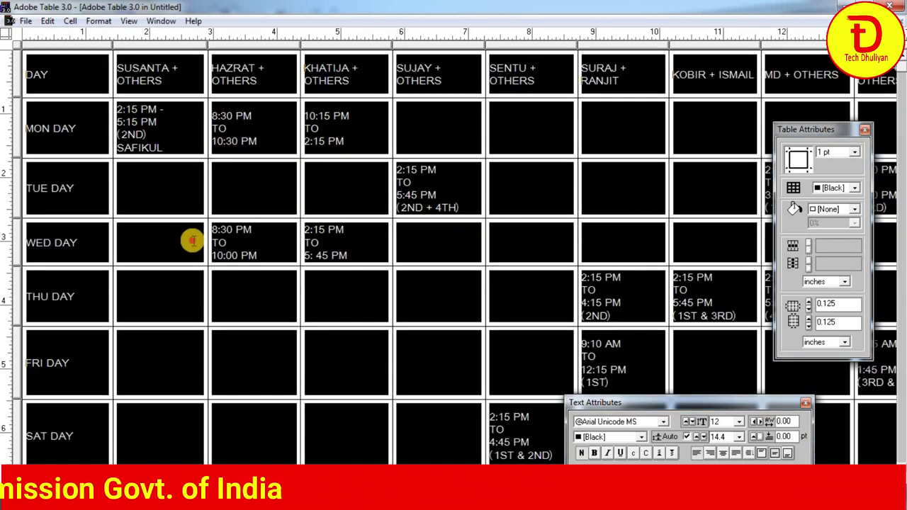
left_click(194, 239)
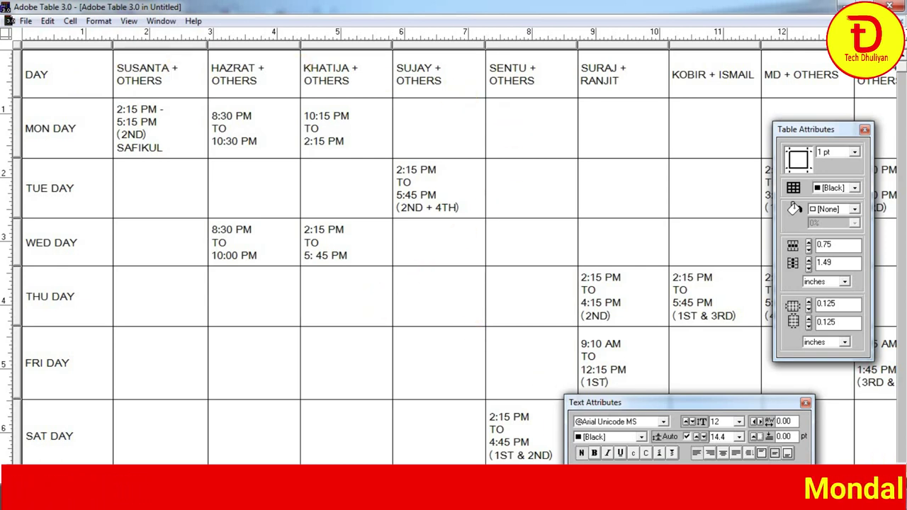
scroll(454, 241, "right", 5)
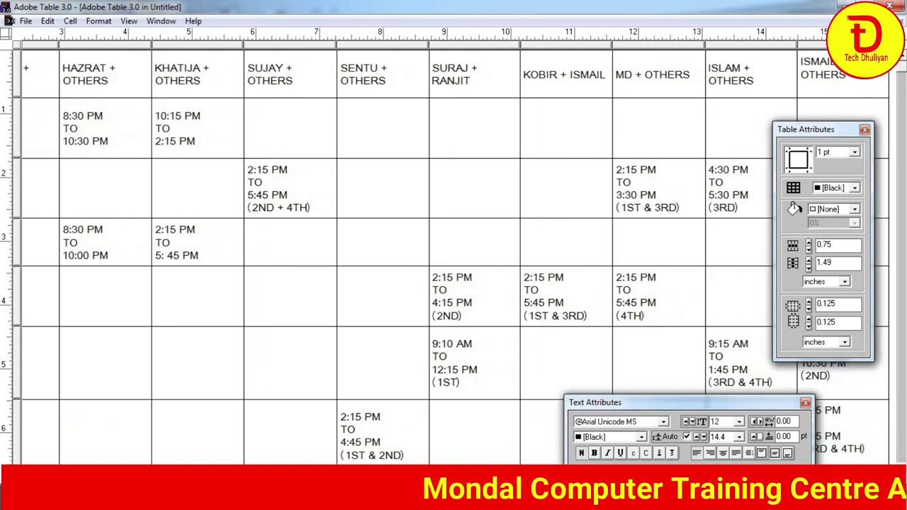
scroll(454, 241, "left", 5)
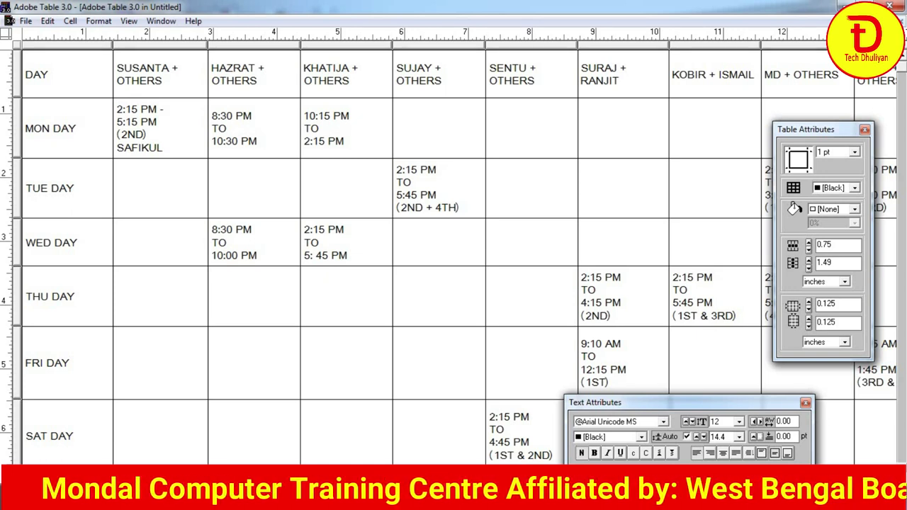
left_click(161, 356)
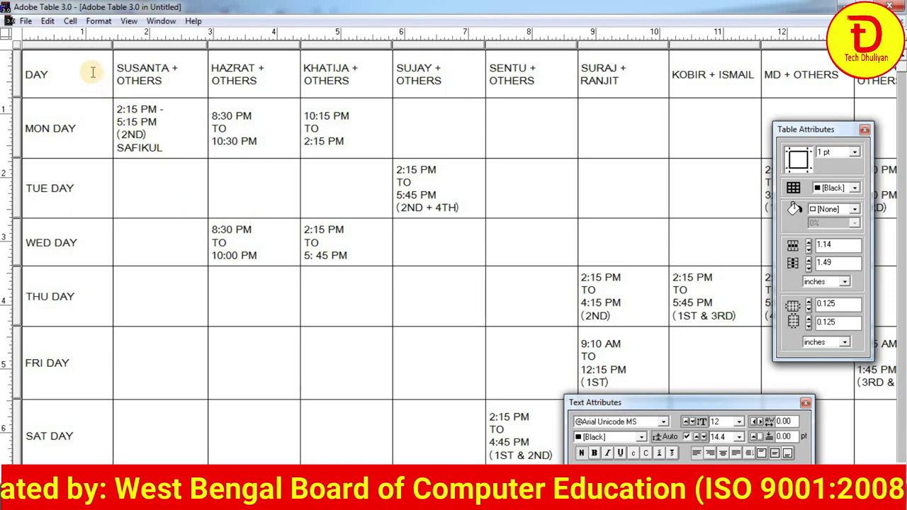
Make the text of the entire header row bold, from the DAY cell through the last column
left_click_drag(32, 73, 438, 75)
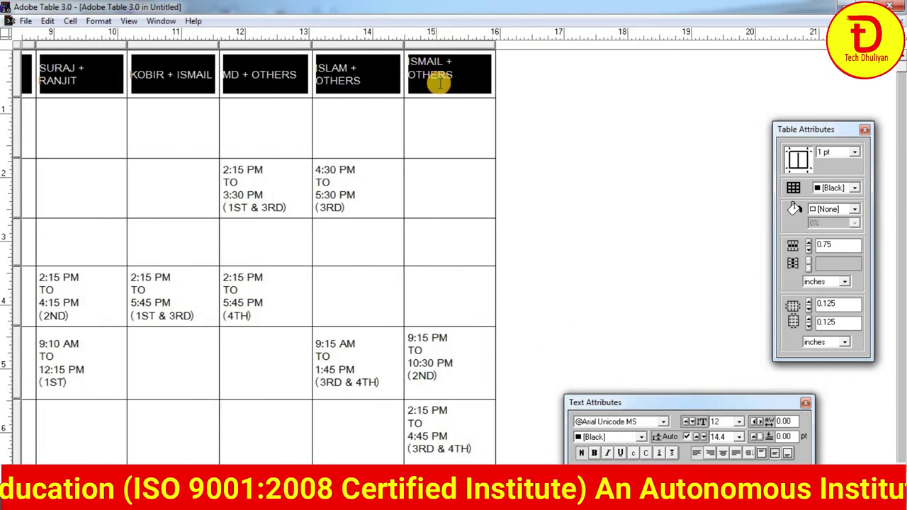
mouse_move(617, 404)
left_mouse_down()
mouse_move(611, 387)
mouse_move(606, 394)
left_mouse_up()
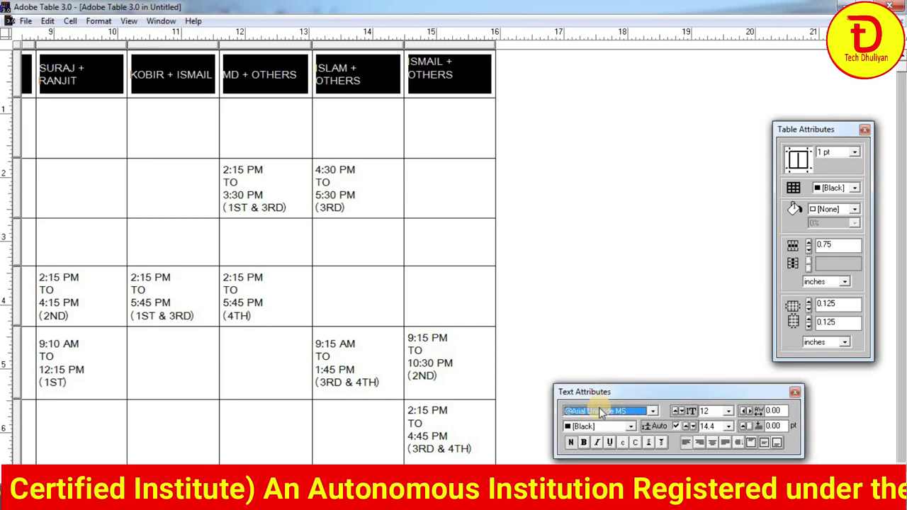
left_click(585, 443)
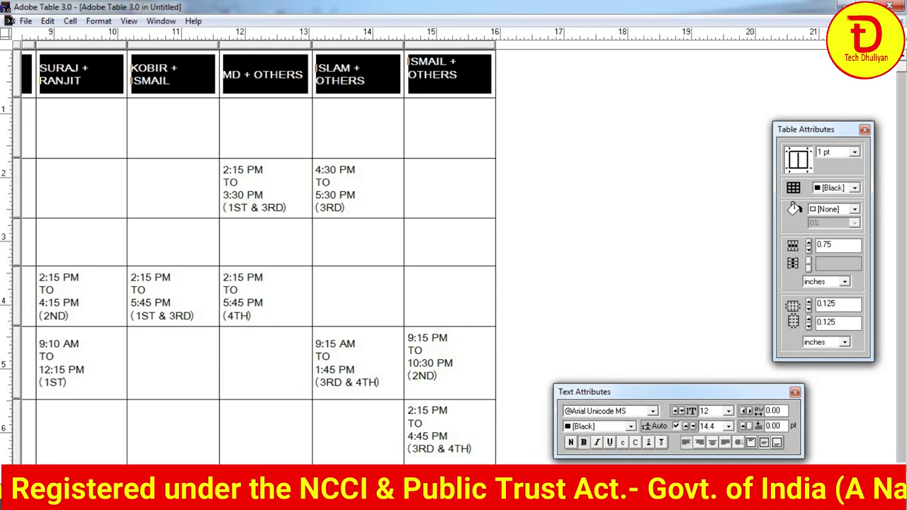
Make the weekday names in the first column bold, from MON DAY to SAT DAY
scroll(426, 248, "left", 15)
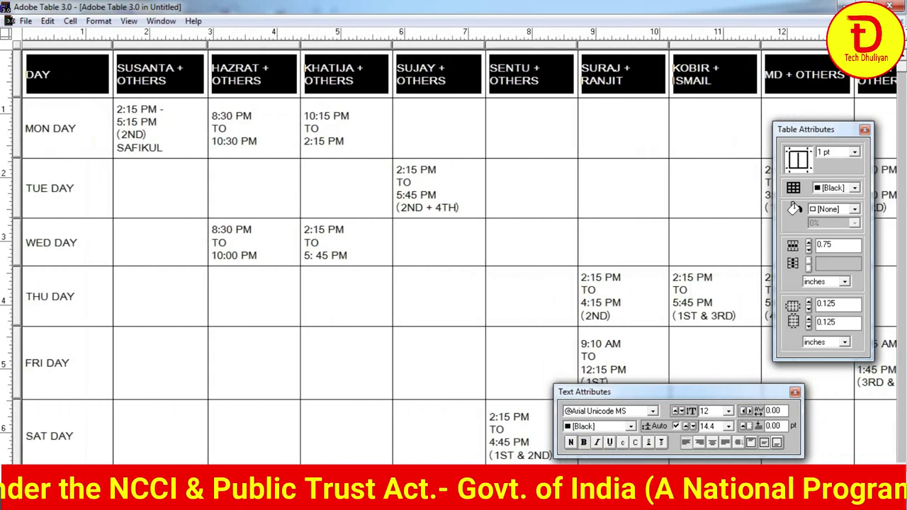
left_click_drag(99, 147, 64, 436)
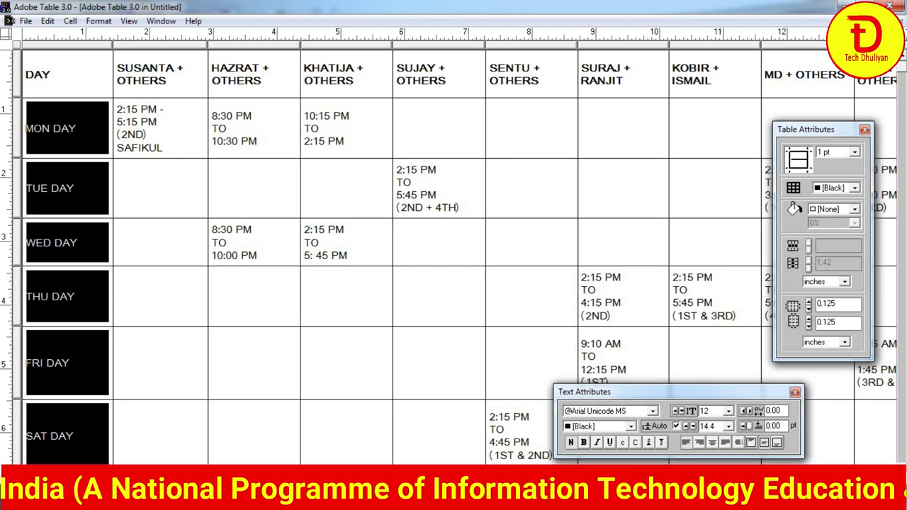
left_click(584, 443)
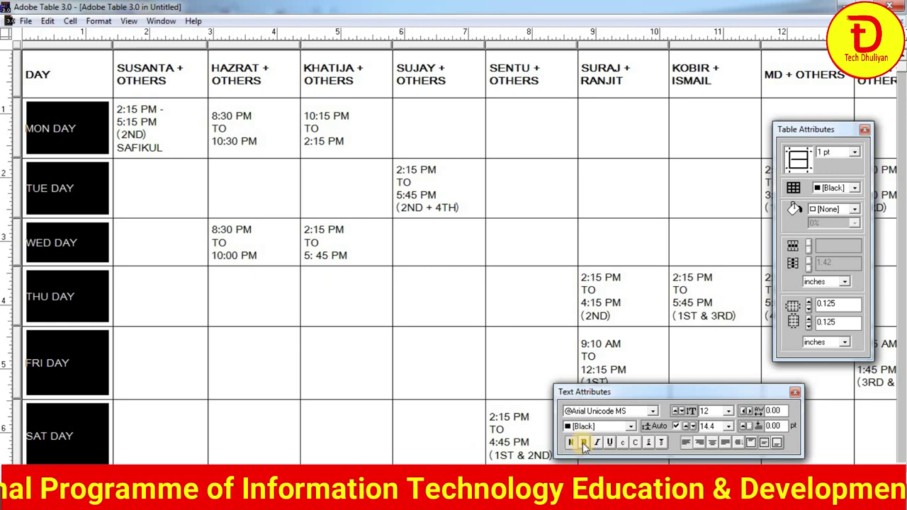
left_click(583, 443)
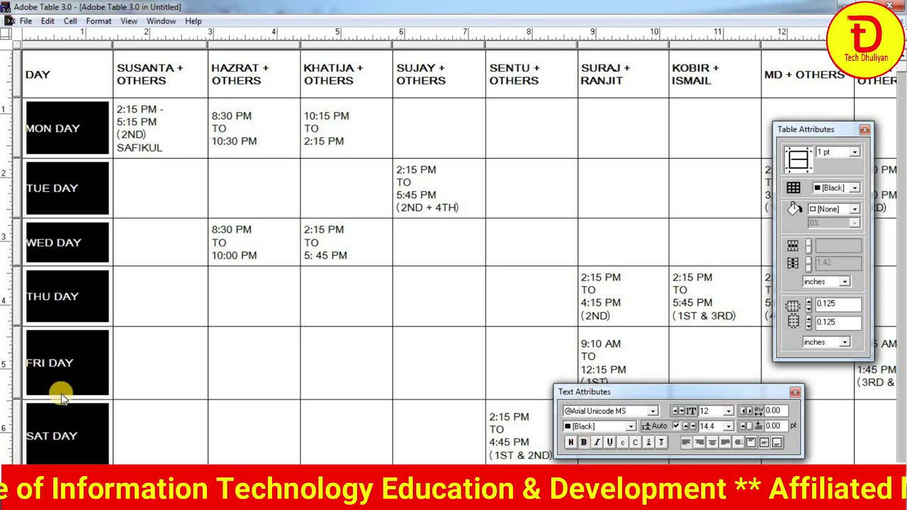
Fill the weekday cells in the first column, MON DAY to SAT DAY, with Black
left_click(91, 361)
left_click_drag(71, 126, 66, 436)
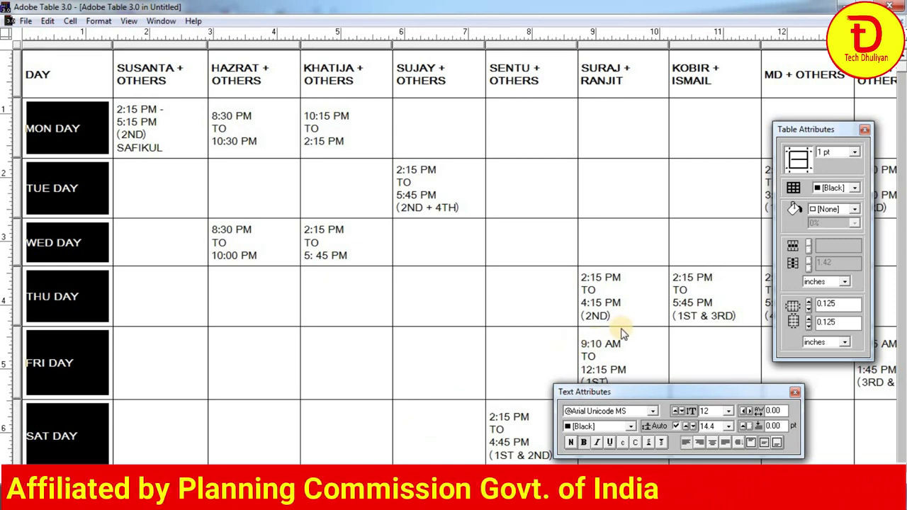
left_click(855, 210)
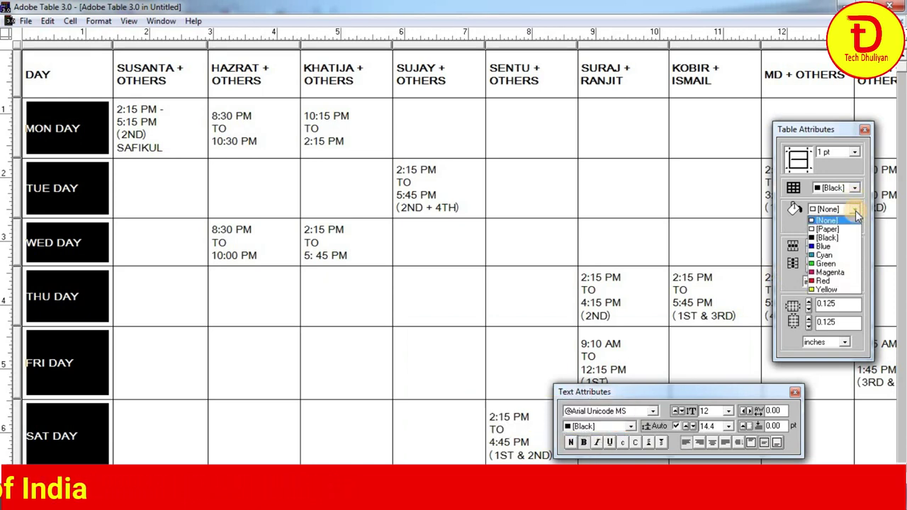
left_click(857, 214)
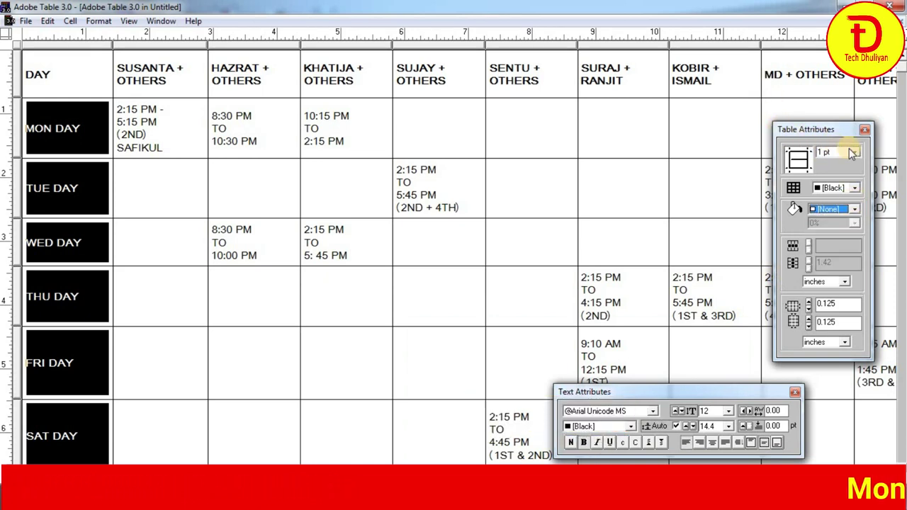
left_click(854, 209)
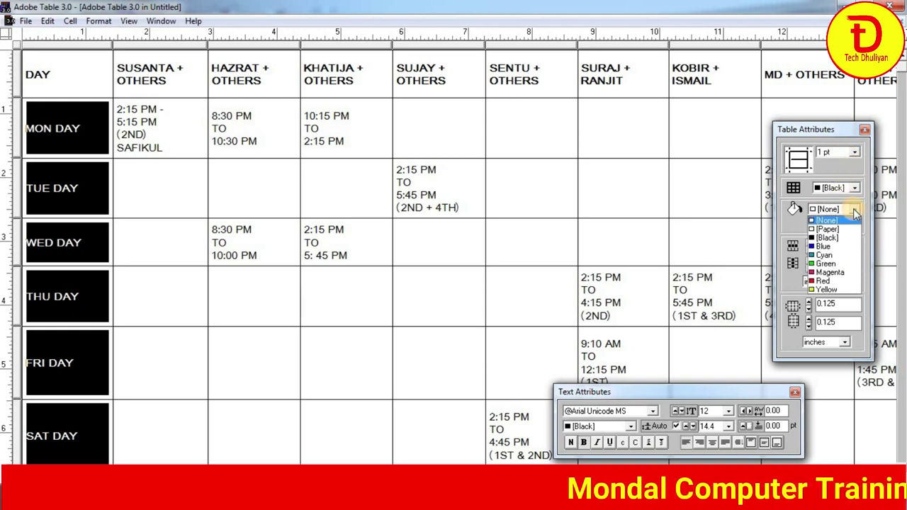
left_click(827, 239)
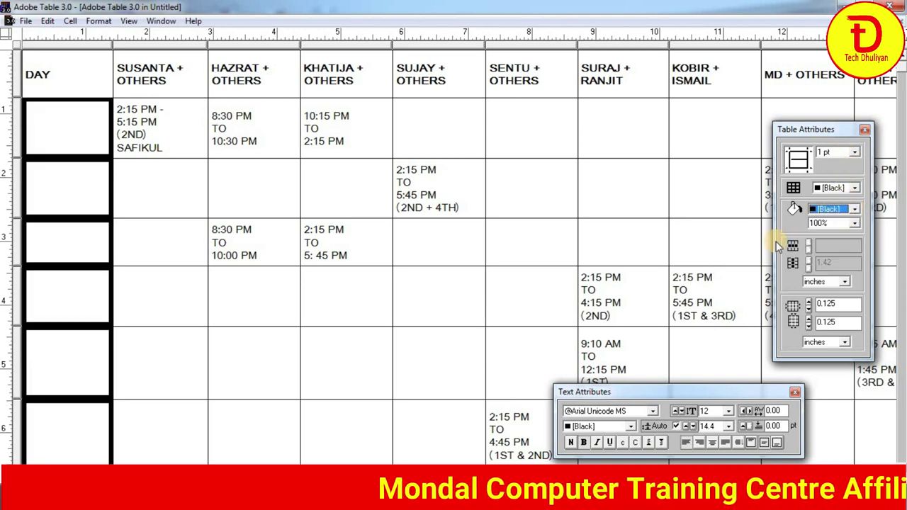
left_click(256, 204)
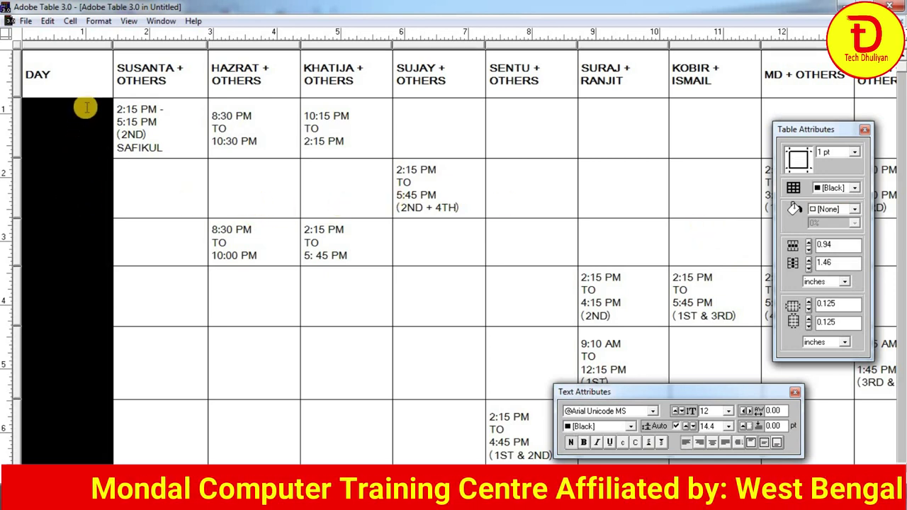
Change the fill of the weekday cells, MON DAY to SAT DAY, to Yellow
left_click_drag(81, 109, 45, 401)
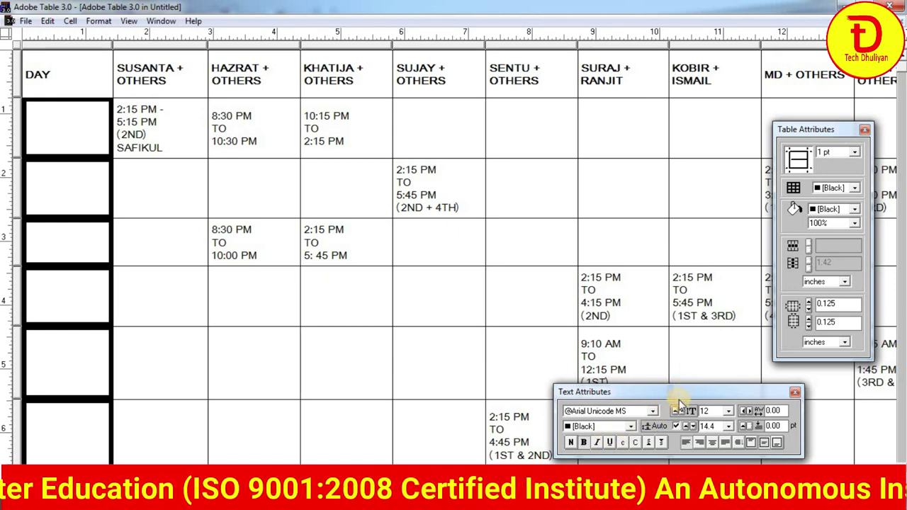
left_click(855, 210)
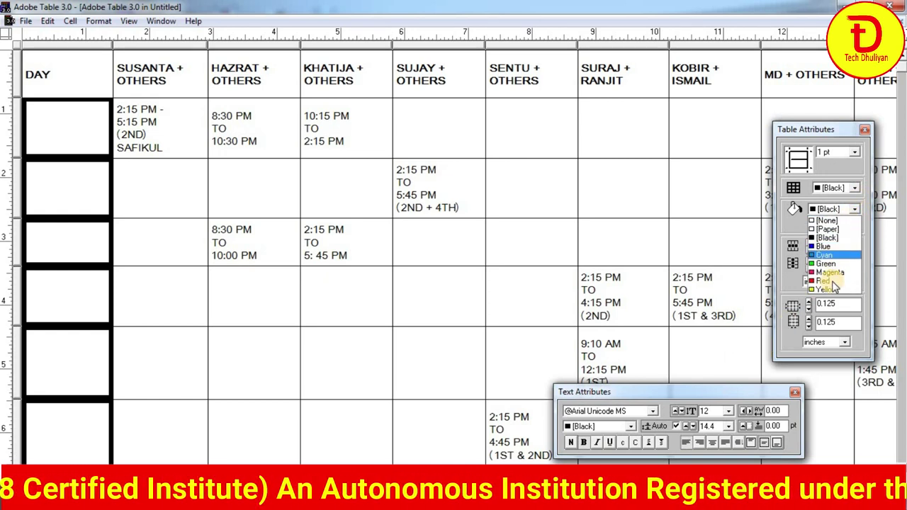
left_click(830, 290)
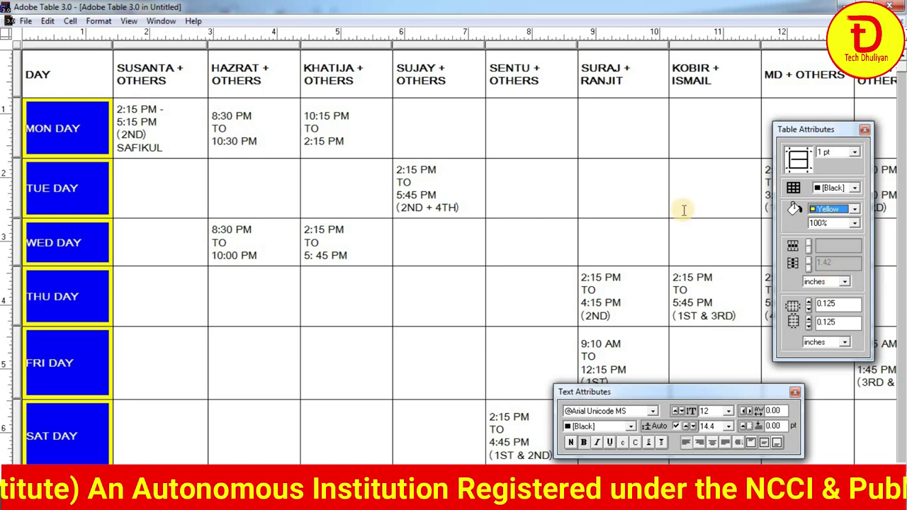
left_click(98, 201)
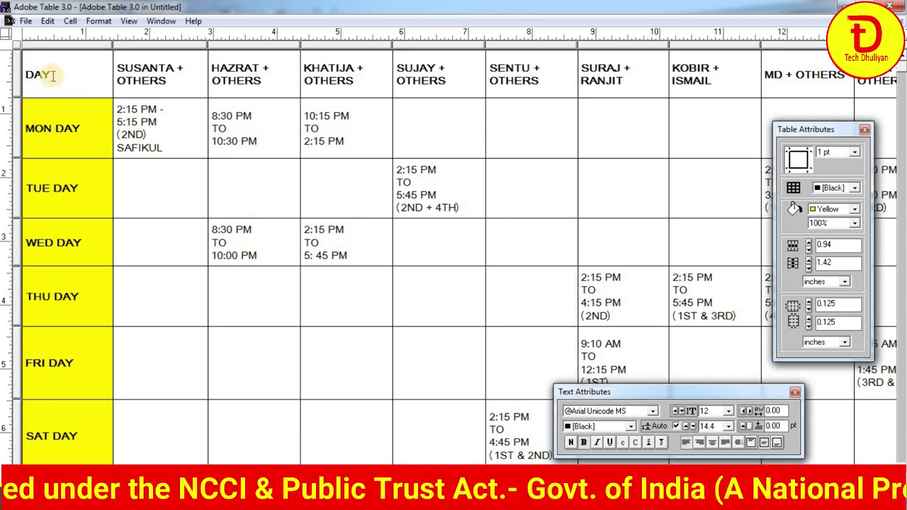
Fill the entire header row, from the DAY cell through the last column, with Green
left_click_drag(130, 55, 520, 81)
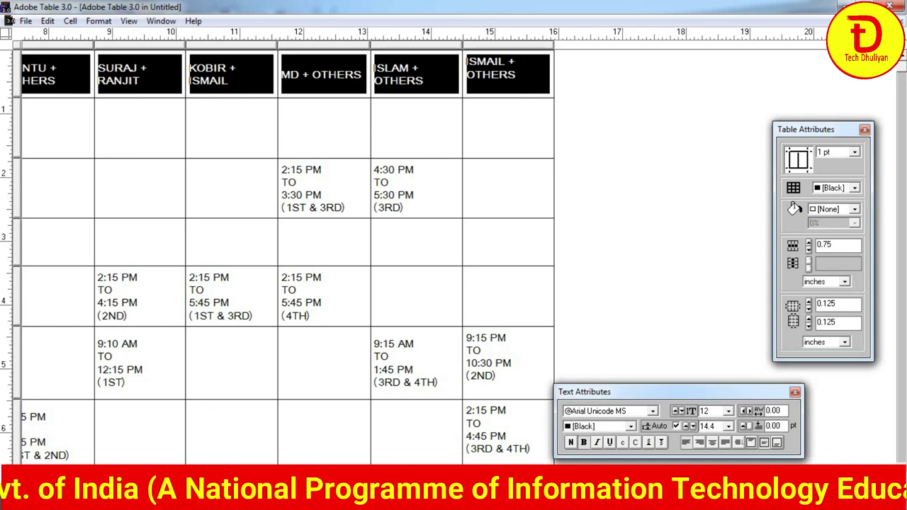
scroll(69, 461, "left", 10)
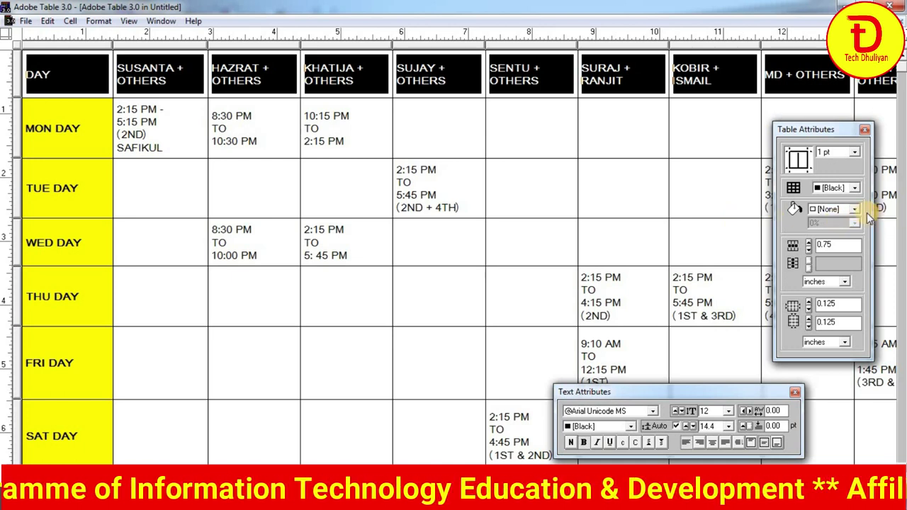
left_click(856, 209)
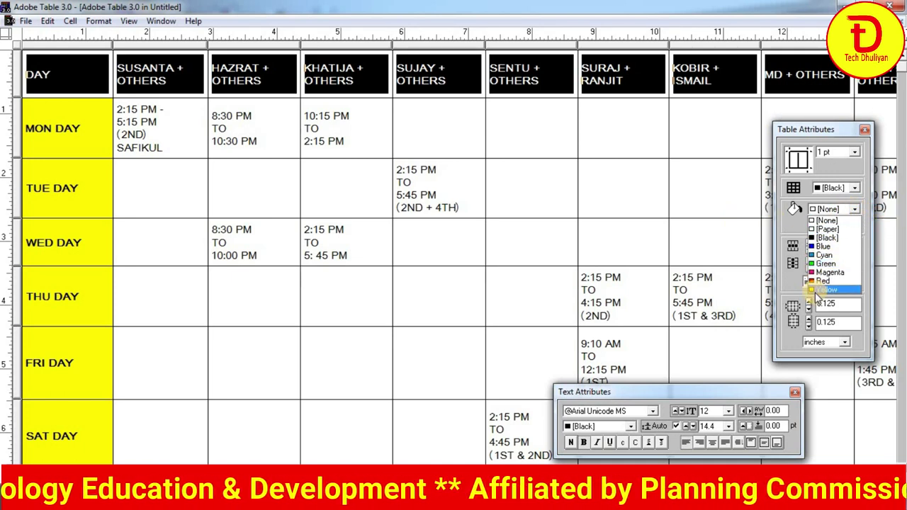
left_click(824, 264)
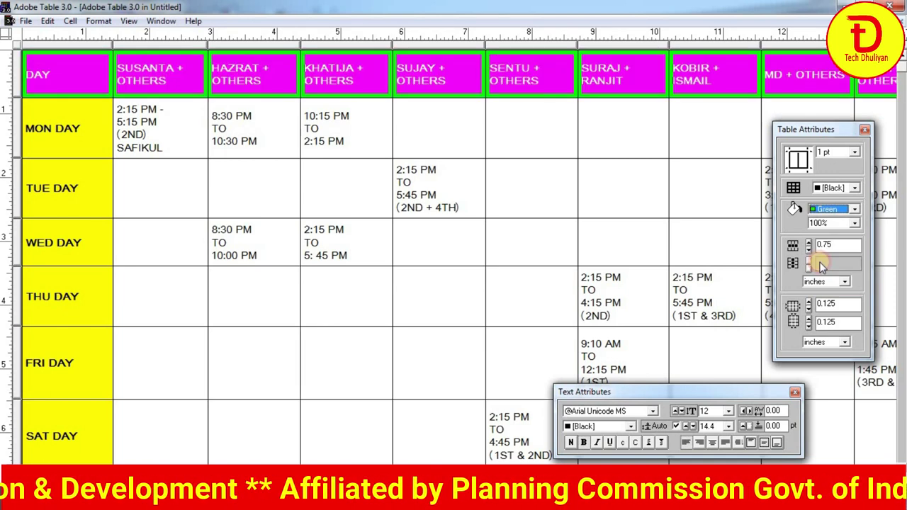
left_click(590, 124)
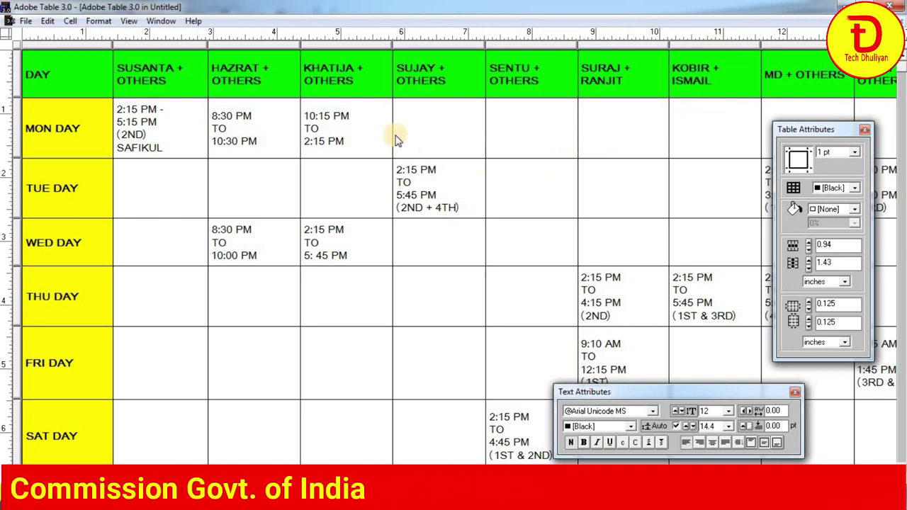
Fill the three time cells in the MON DAY row with Black
left_click_drag(136, 111, 201, 136)
left_click_drag(127, 134, 131, 103)
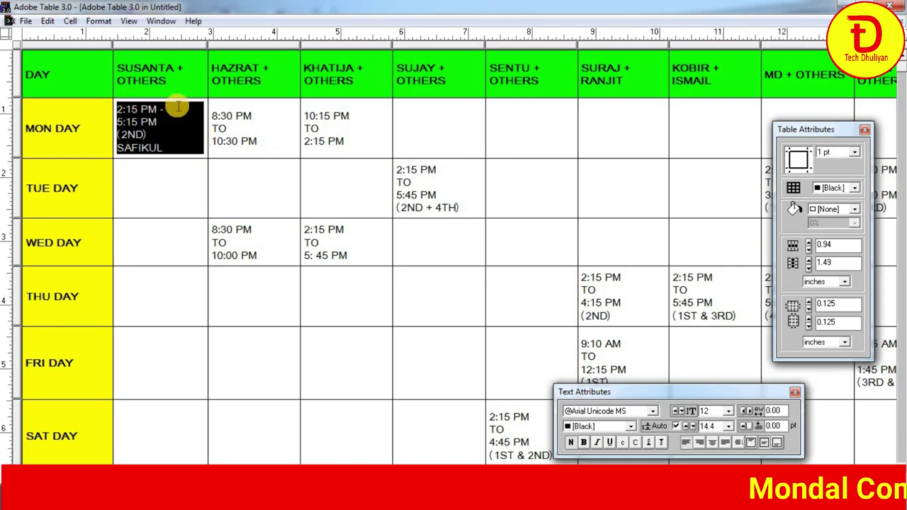
left_click_drag(183, 115, 349, 106)
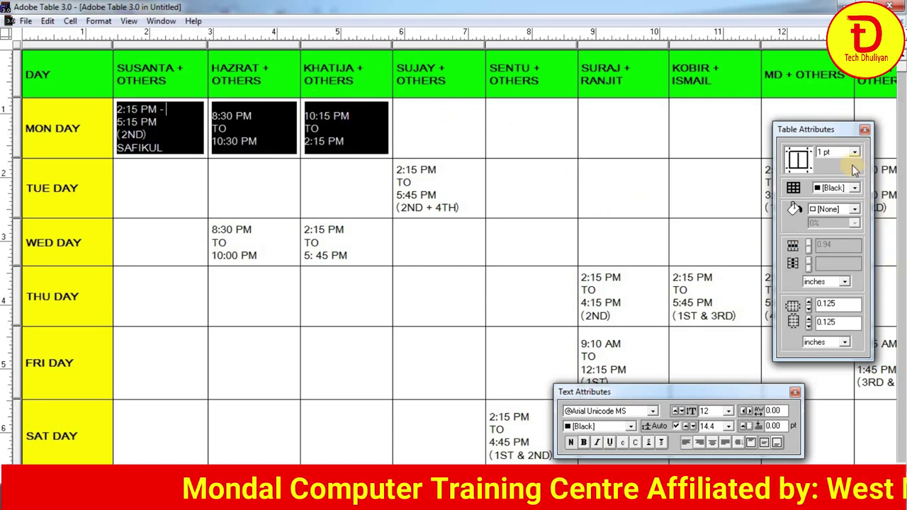
left_click(855, 211)
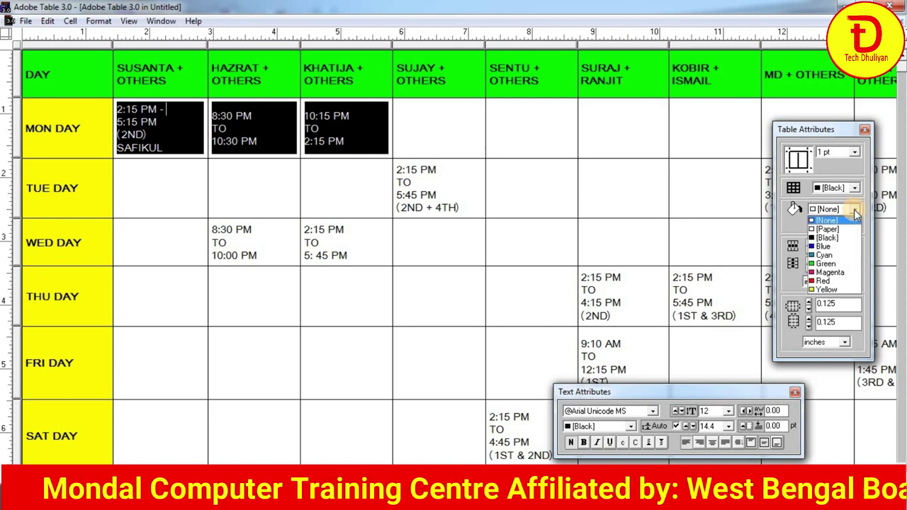
left_click(826, 238)
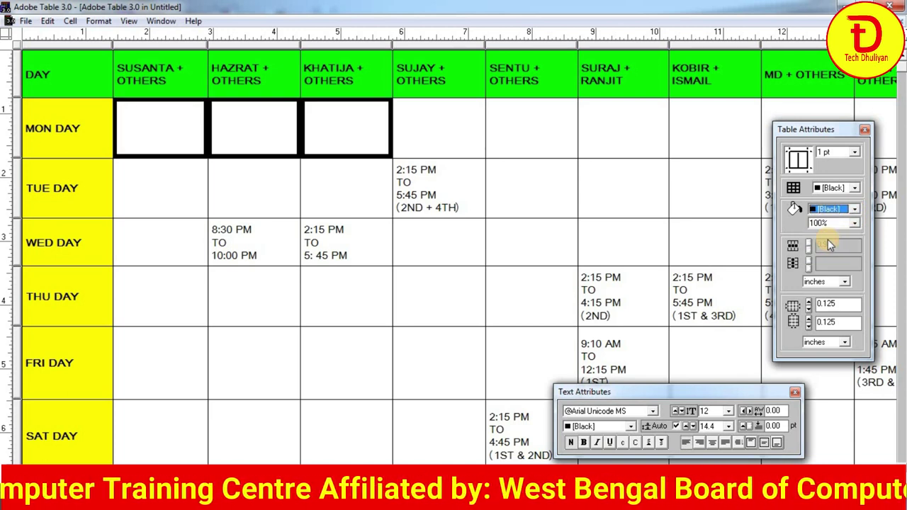
left_click(475, 204)
left_click(177, 137)
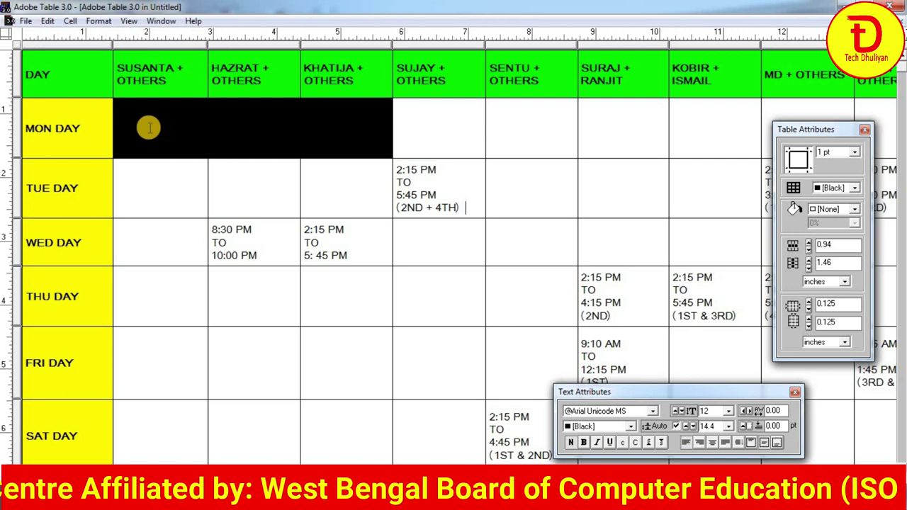
Set the black fill tint of the three MON DAY time cells to 10%
left_click_drag(123, 107, 348, 105)
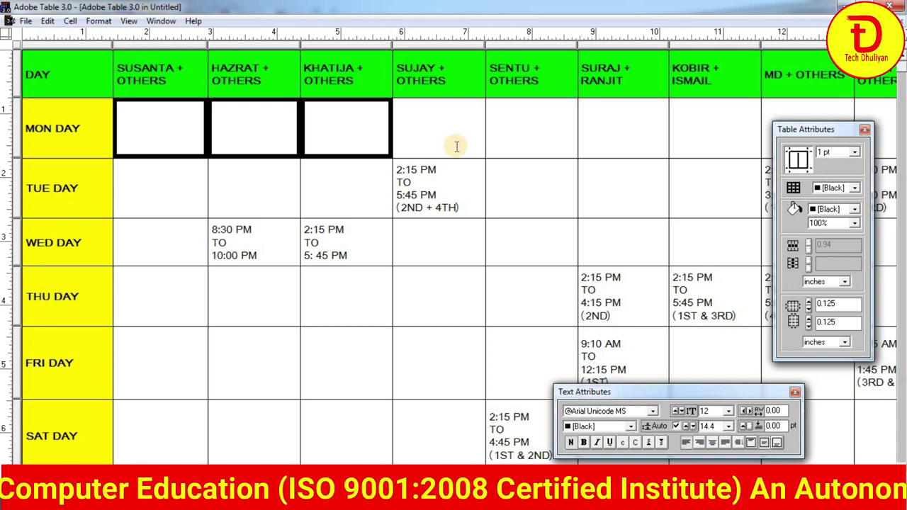
left_click(855, 224)
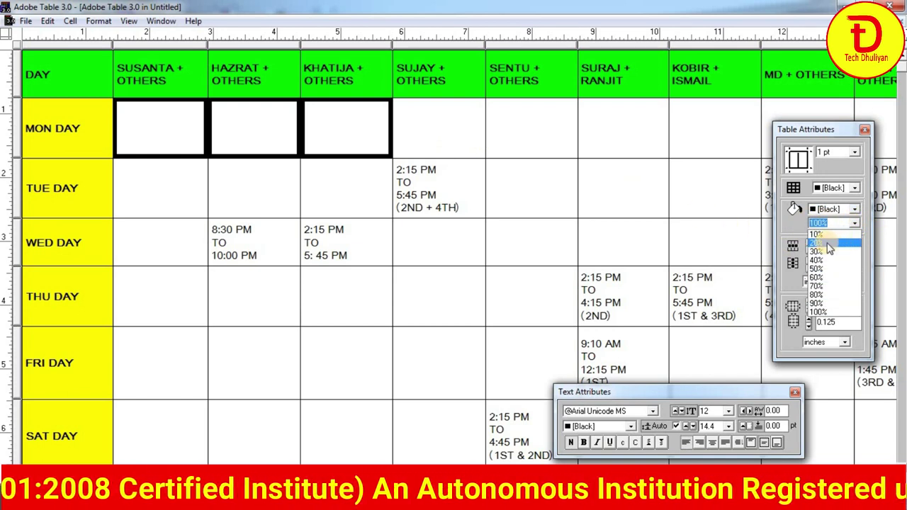
left_click(817, 235)
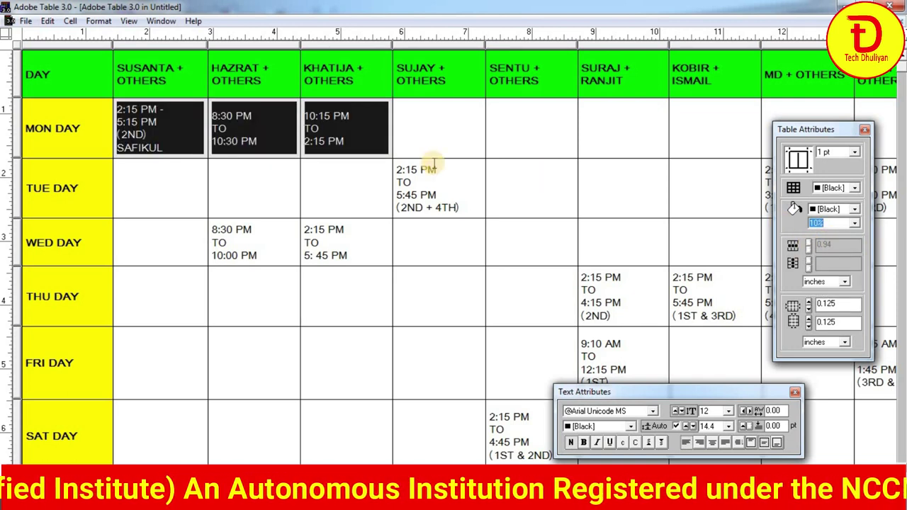
left_click(358, 146)
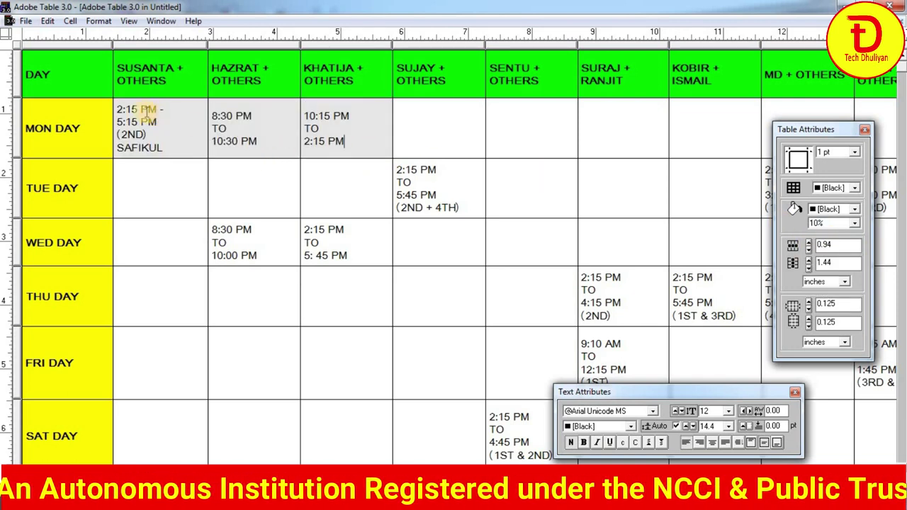
Set the black fill tint of the three MON DAY time cells to 20%
left_click_drag(147, 112, 399, 142)
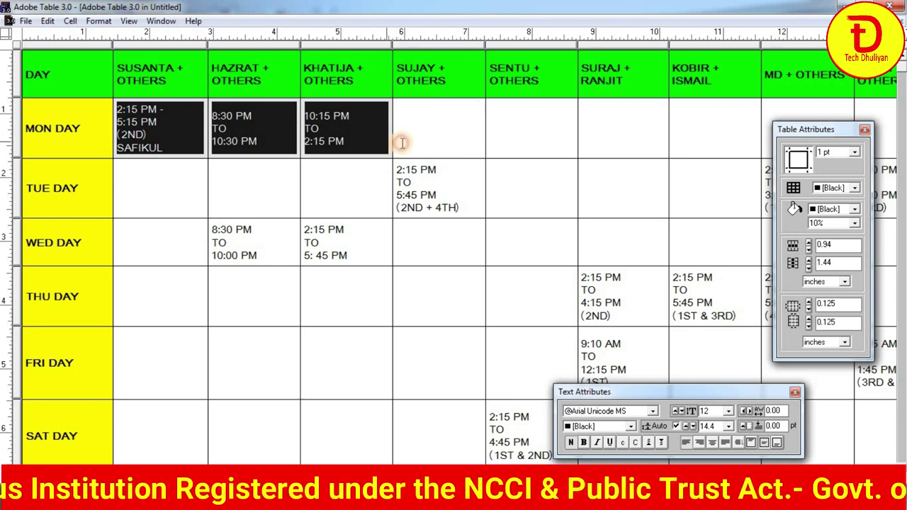
left_click(856, 225)
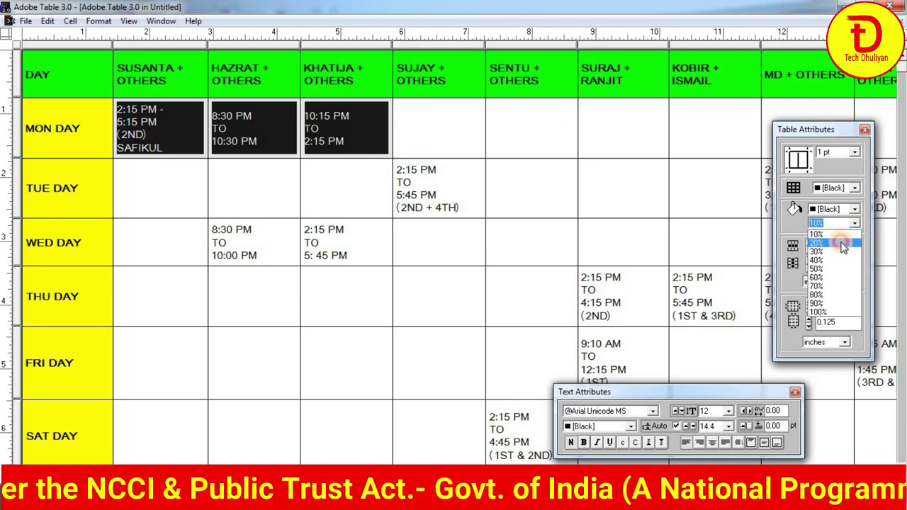
left_click(843, 244)
left_click(469, 207)
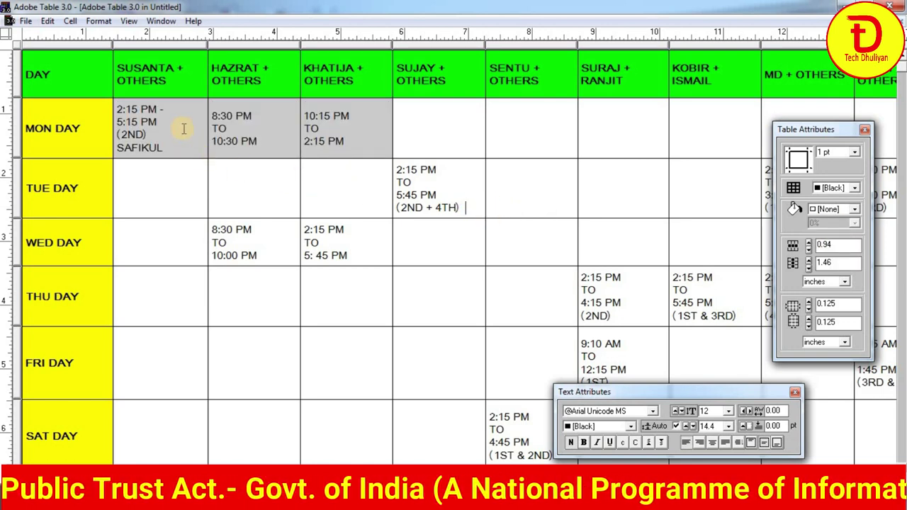
Fill the two time cells in the WED DAY row with Black at a 10% tint
left_click_drag(452, 183, 462, 188)
double_click(403, 182)
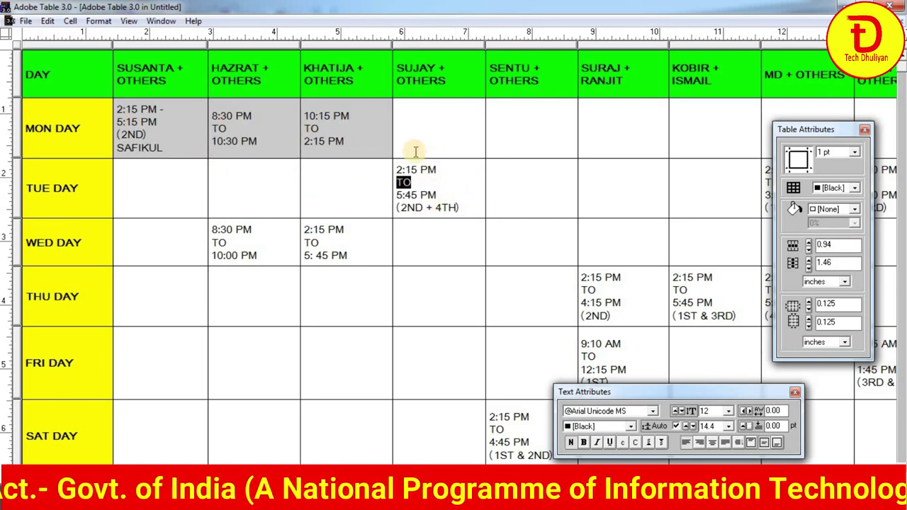
left_click_drag(397, 168, 482, 205)
left_click_drag(280, 246, 348, 244)
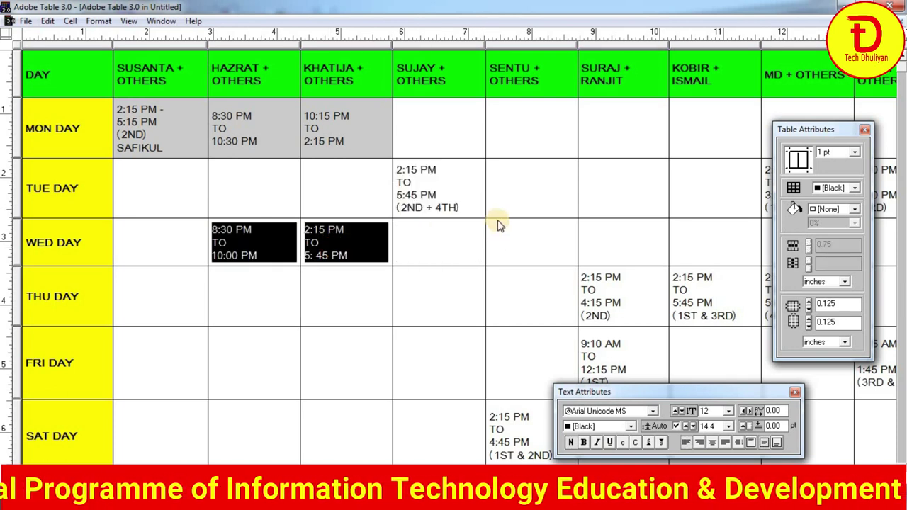
left_click(854, 210)
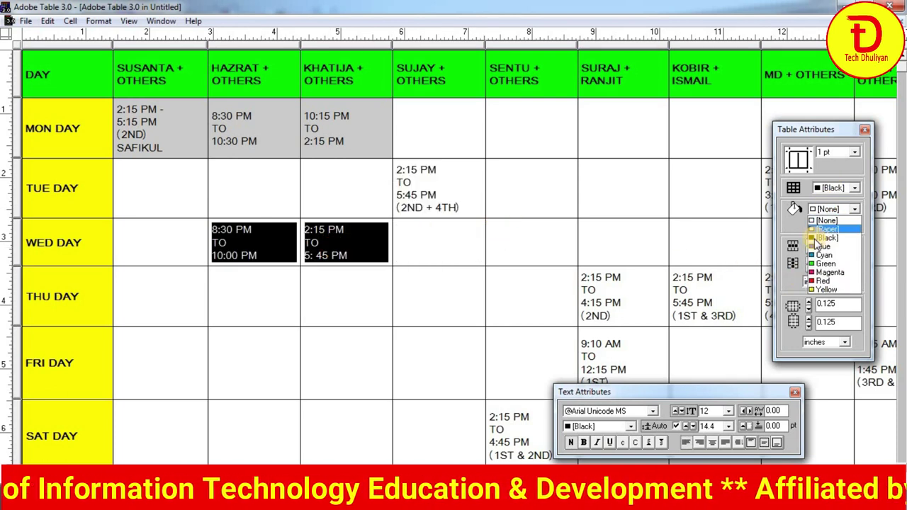
left_click(848, 224)
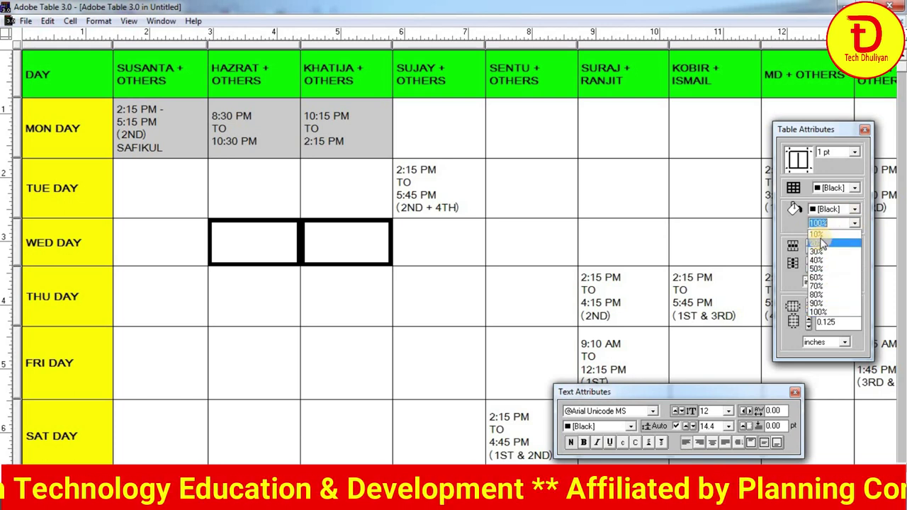
left_click(819, 308)
left_click(399, 242)
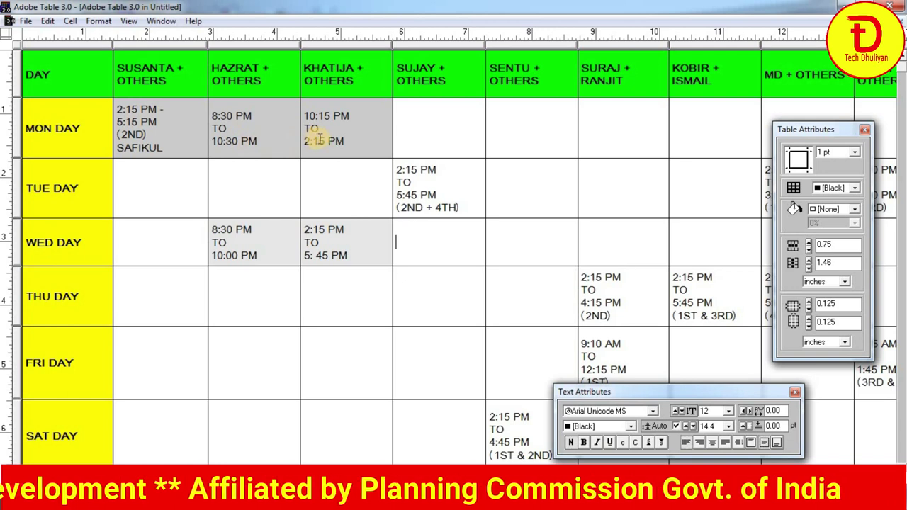
Fill the 2:15 PM TO 5:45 PM (2ND + 4TH) cell in the TUE DAY row with Black at a 20% tint
left_click(430, 213)
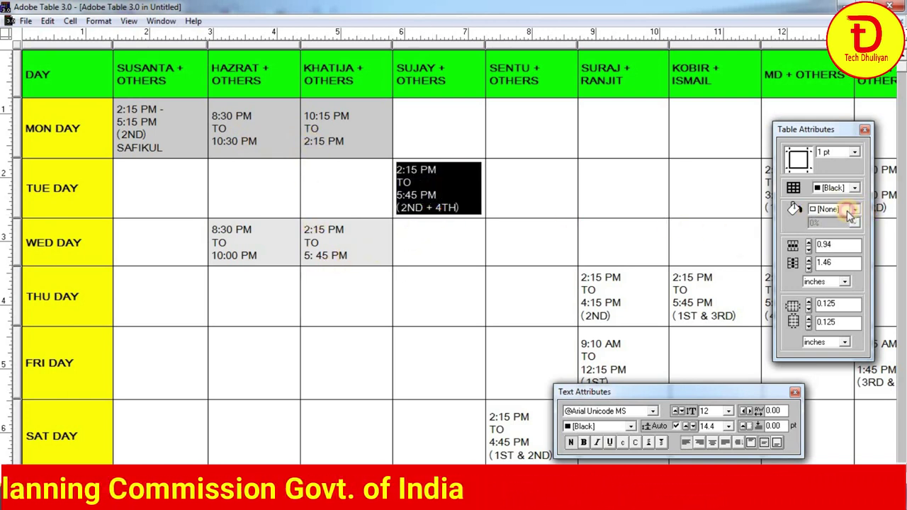
left_click(853, 210)
left_click(844, 225)
double_click(843, 226)
left_click(856, 225)
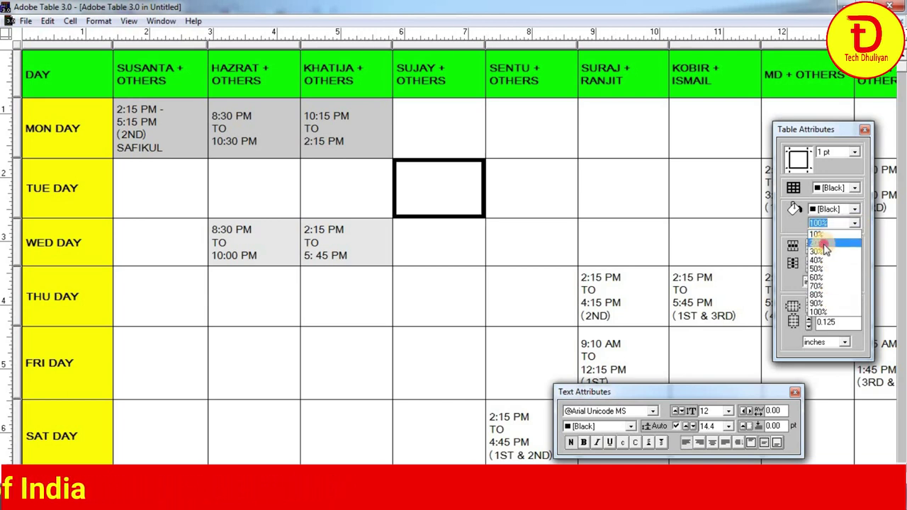
left_click(824, 244)
left_click(593, 213)
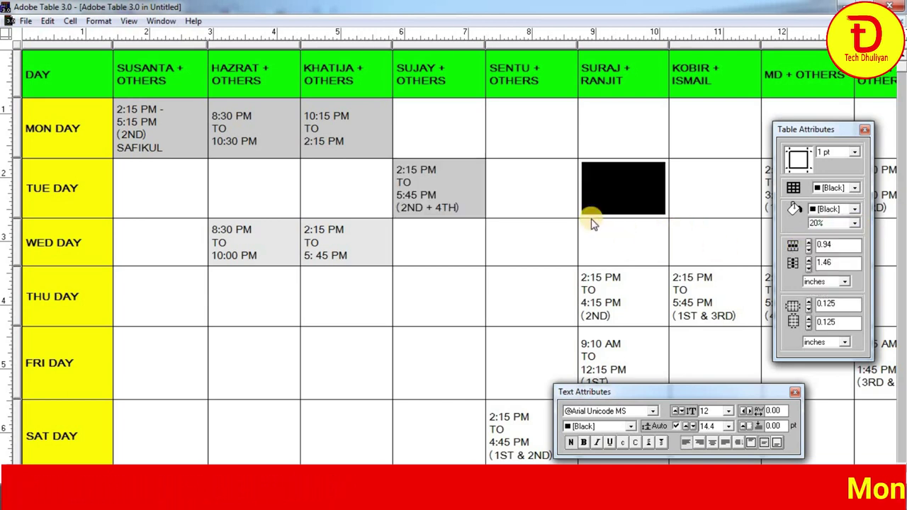
left_click(606, 195)
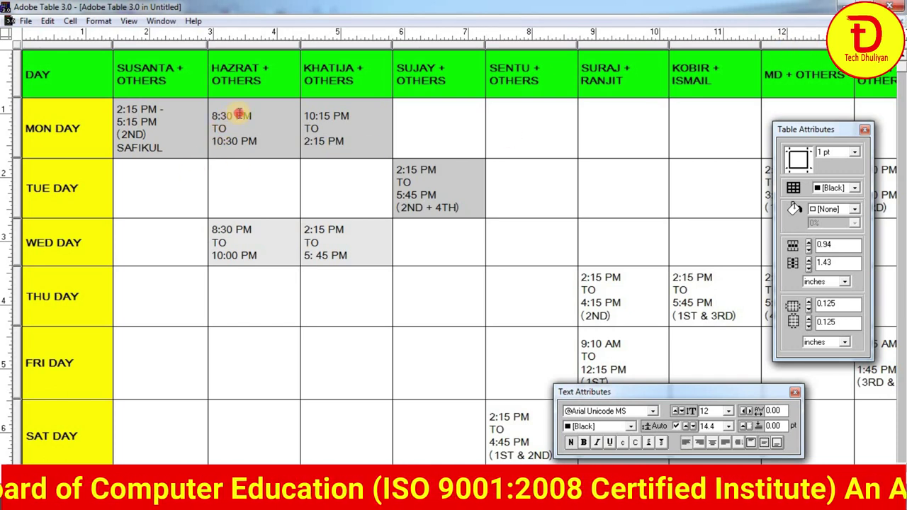
Center-align the text in all cells from the DAY header row through the SAT DAY row, across every column
left_click(339, 125)
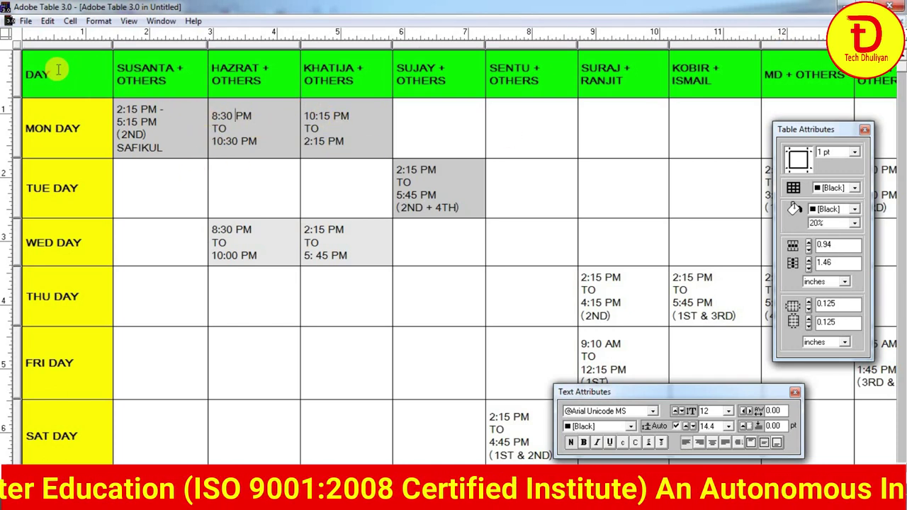
left_click_drag(53, 69, 354, 186)
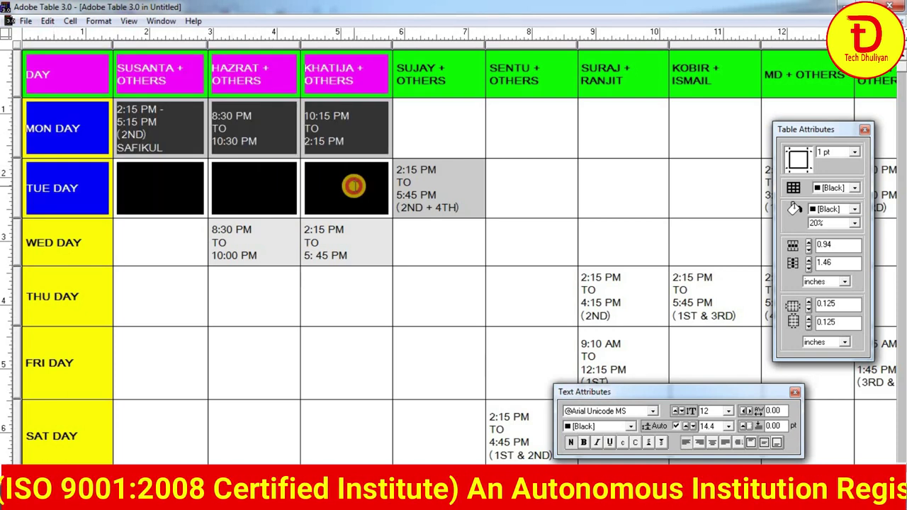
left_click_drag(426, 188, 886, 446)
scroll(755, 207, "down", 15)
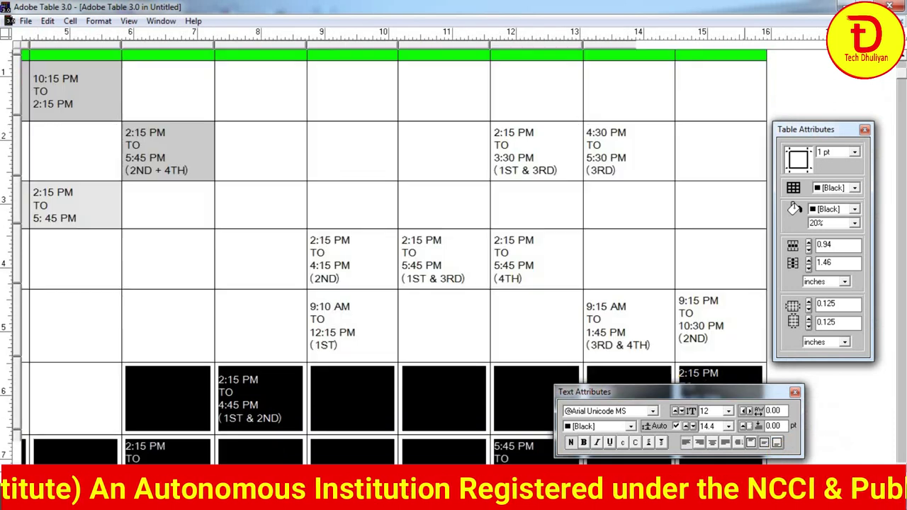
scroll(632, 81, "up", 15)
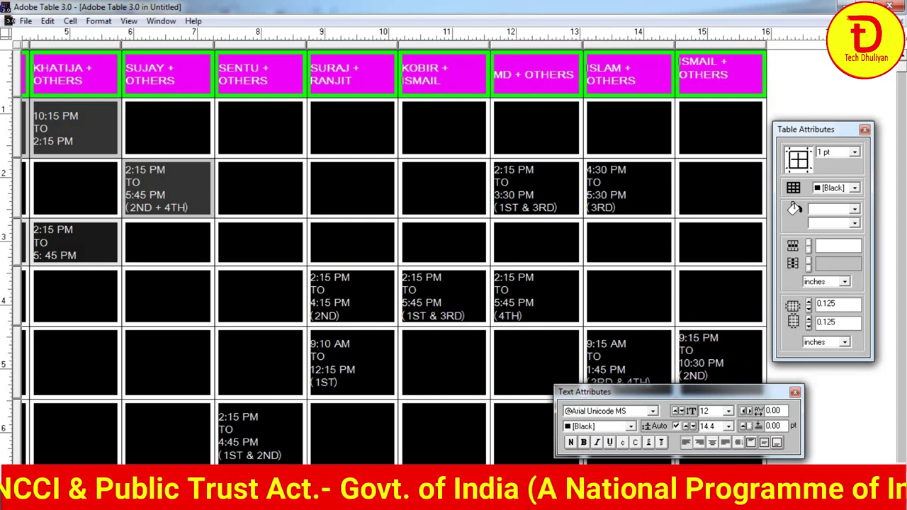
scroll(393, 255, "left", 1)
scroll(394, 255, "left", 5)
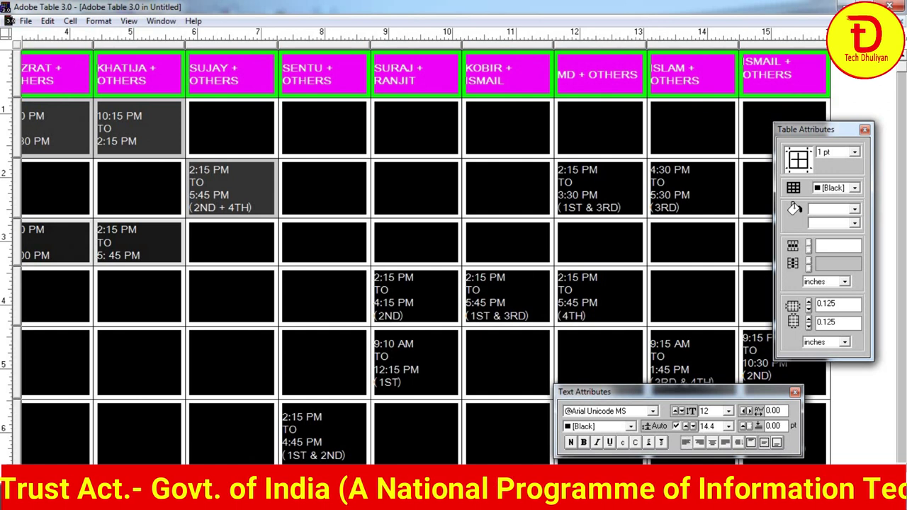
scroll(159, 452, "left", 5)
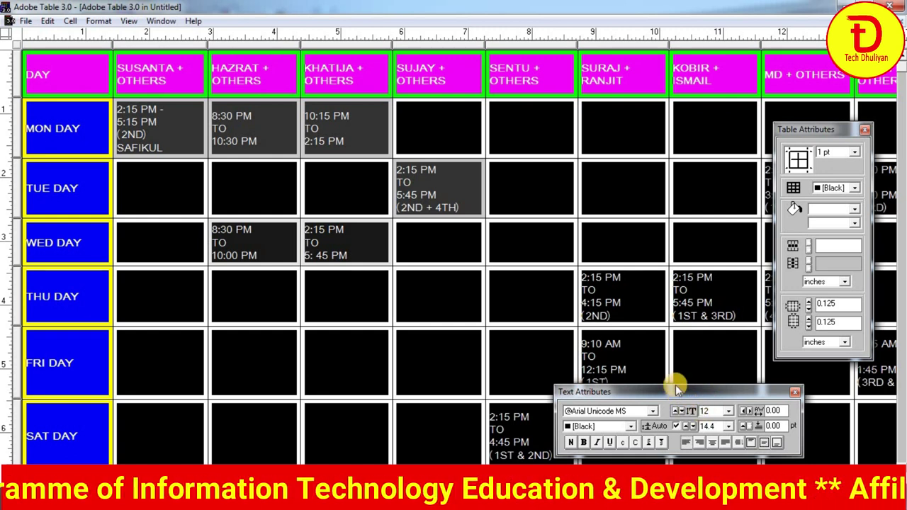
left_click(702, 444)
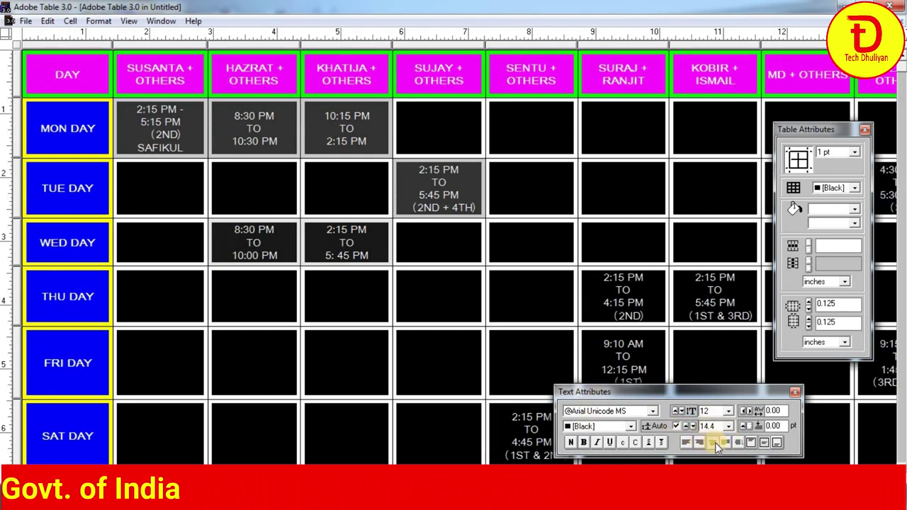
left_click(430, 312)
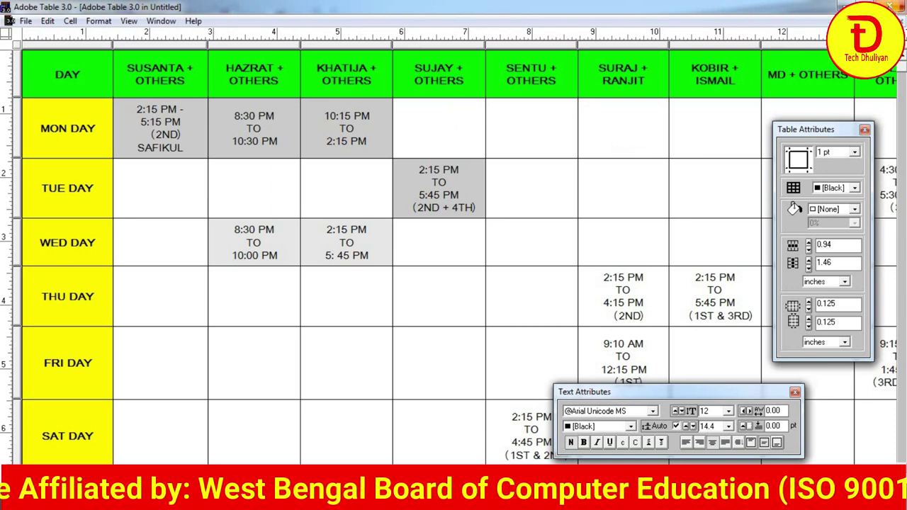
Reduce the table window from full screen and fill the SUN DAY cell with Yellow
key("ctrl+q")
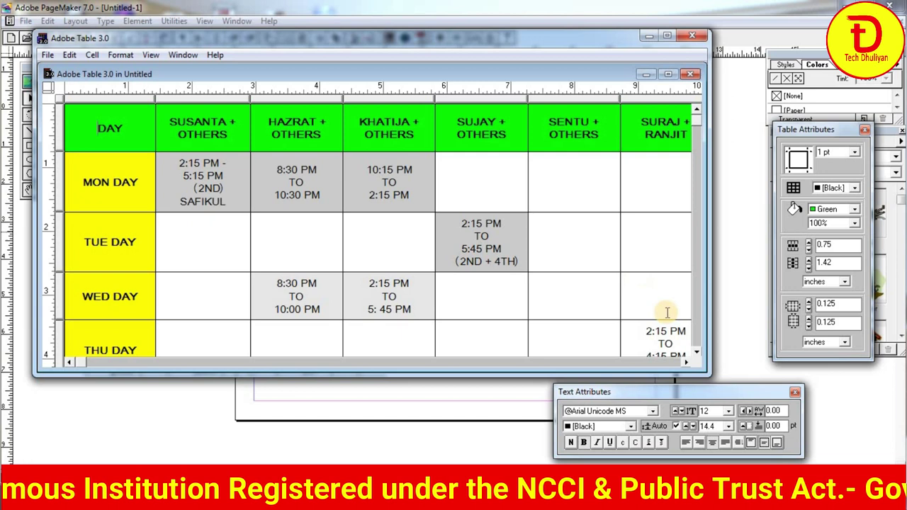
left_click(697, 357)
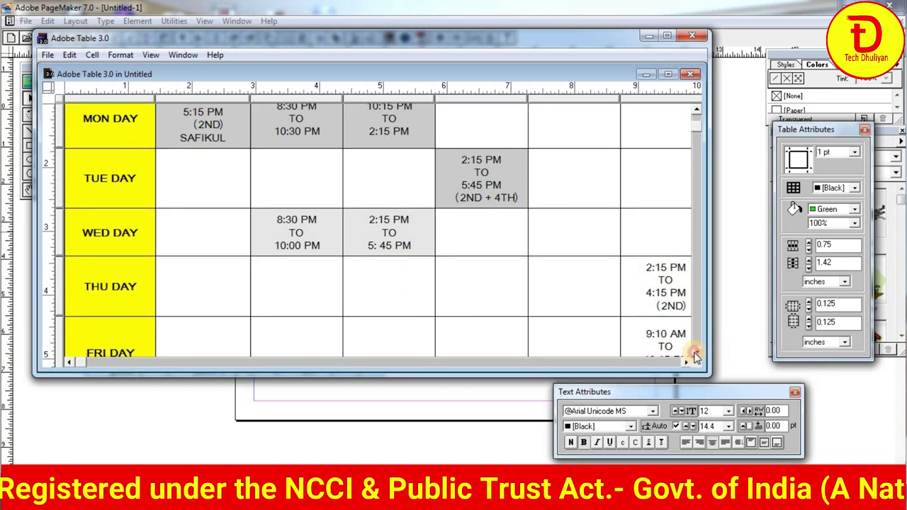
left_click(695, 356)
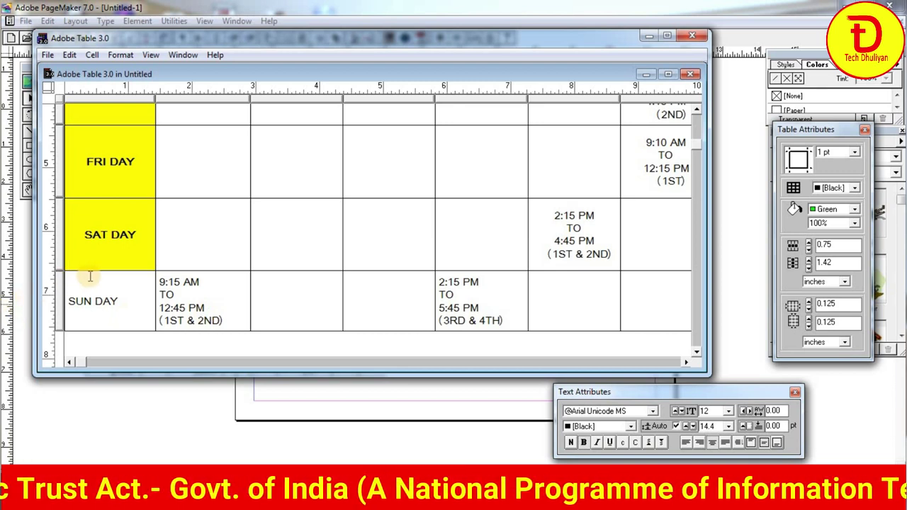
left_click_drag(130, 311, 172, 321)
double_click(124, 301)
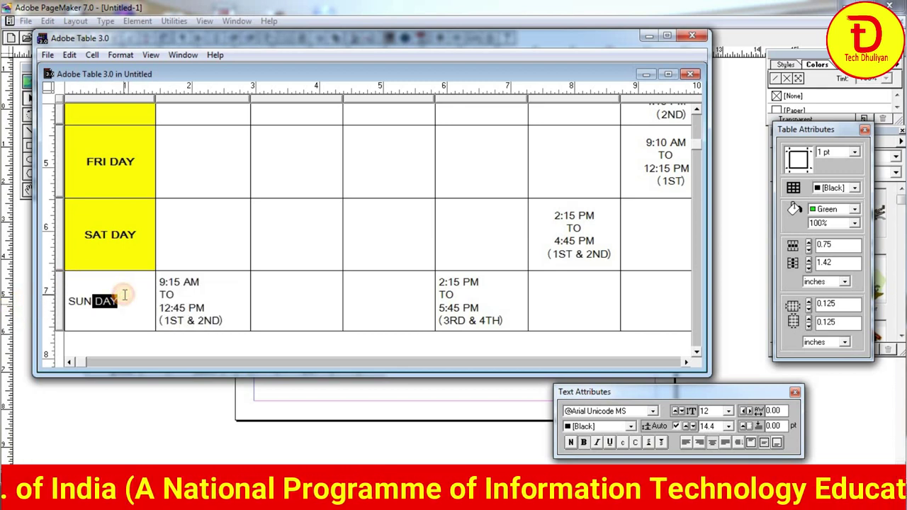
left_click_drag(85, 302, 160, 337)
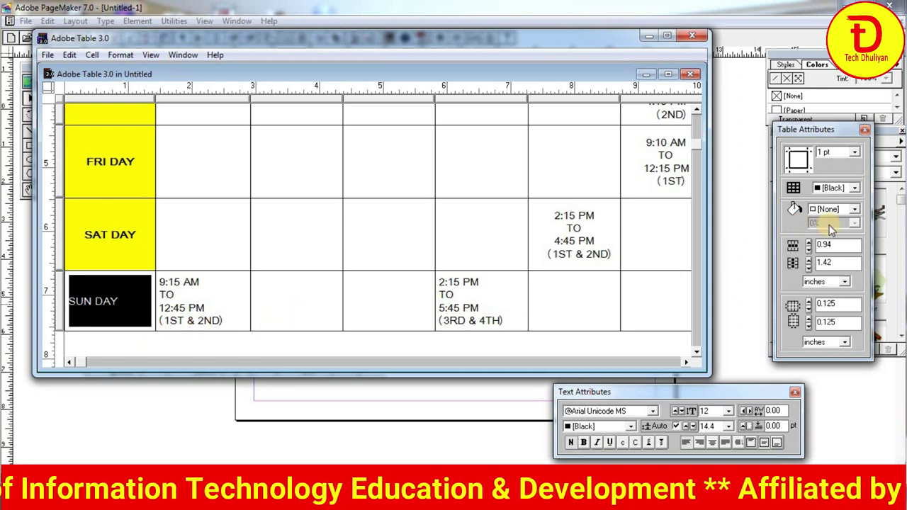
left_click(854, 210)
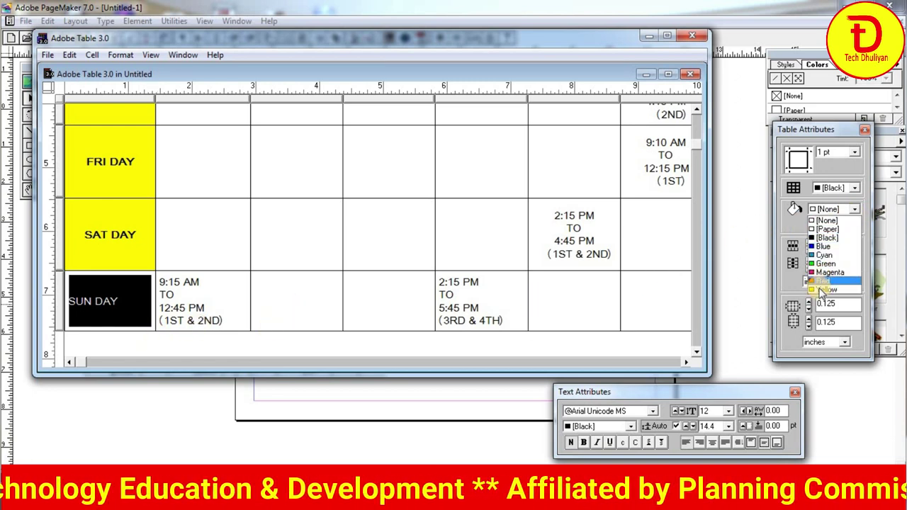
left_click(808, 284)
left_click(659, 133)
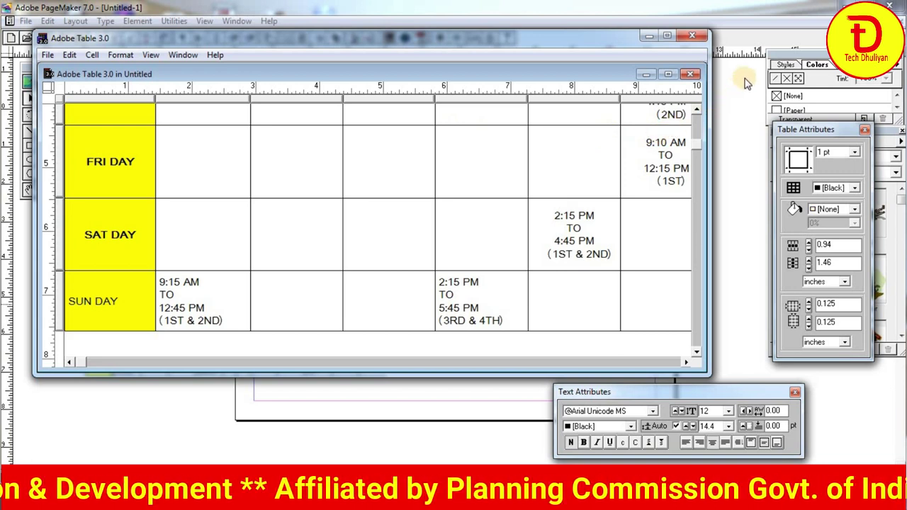
Return to PageMaker, place the timetable at the page's upper-left margin corner and enlarge it to about 10.69 by 6.19 in
left_click(684, 36)
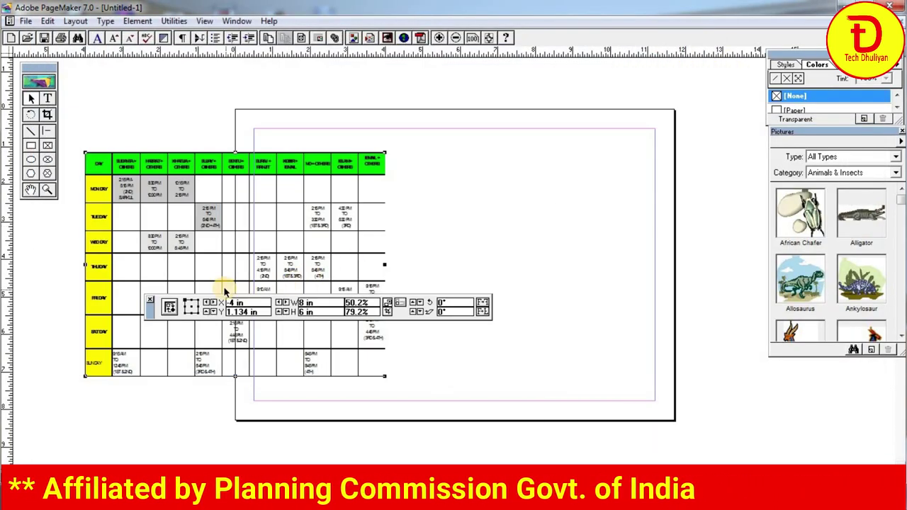
left_click_drag(156, 166, 320, 144)
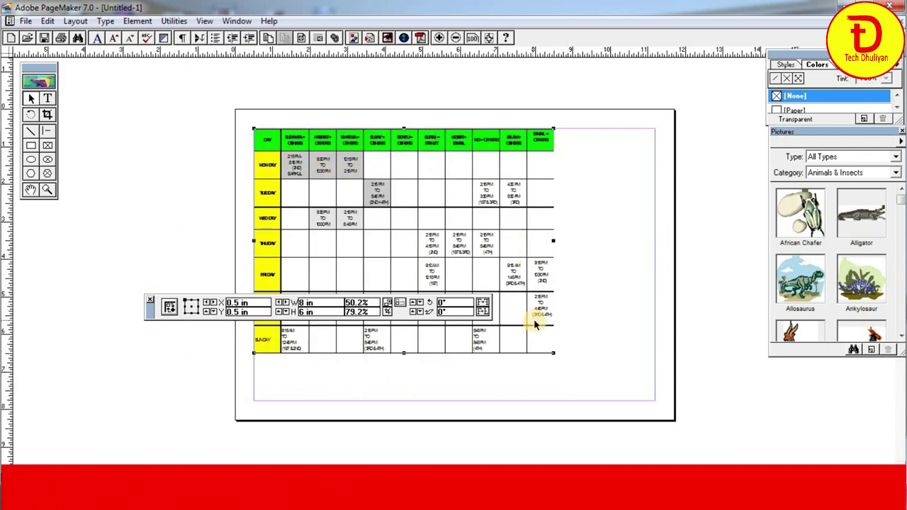
left_click_drag(554, 353, 655, 362)
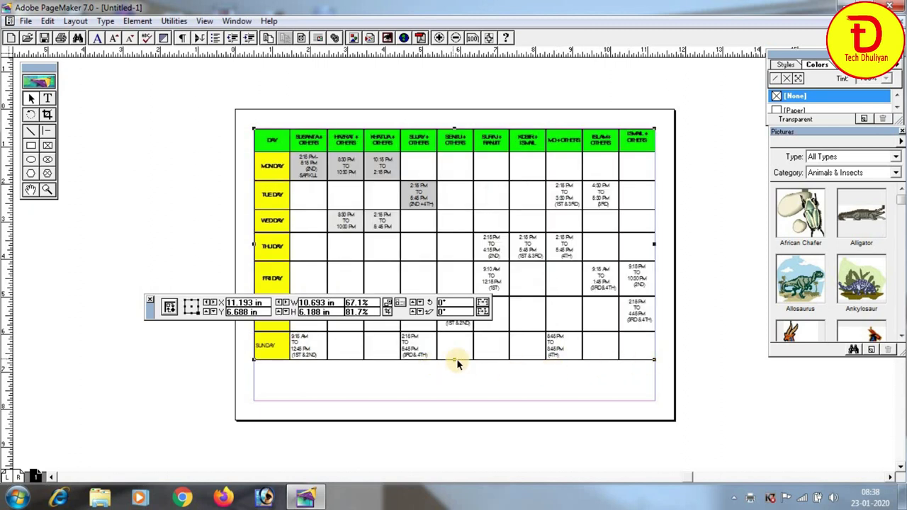